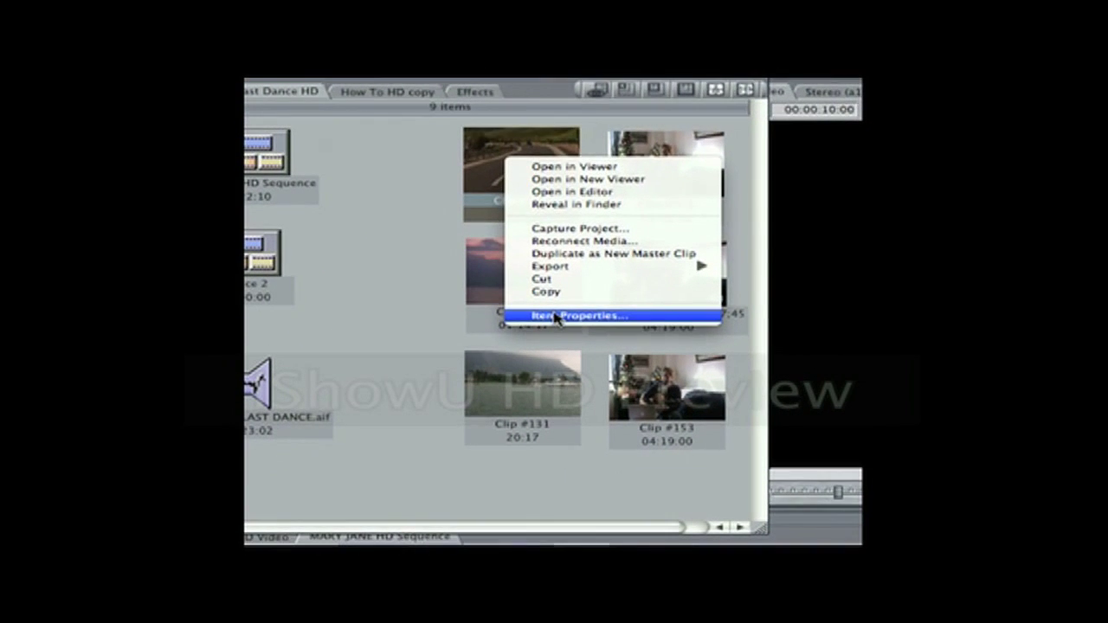
click(557, 321)
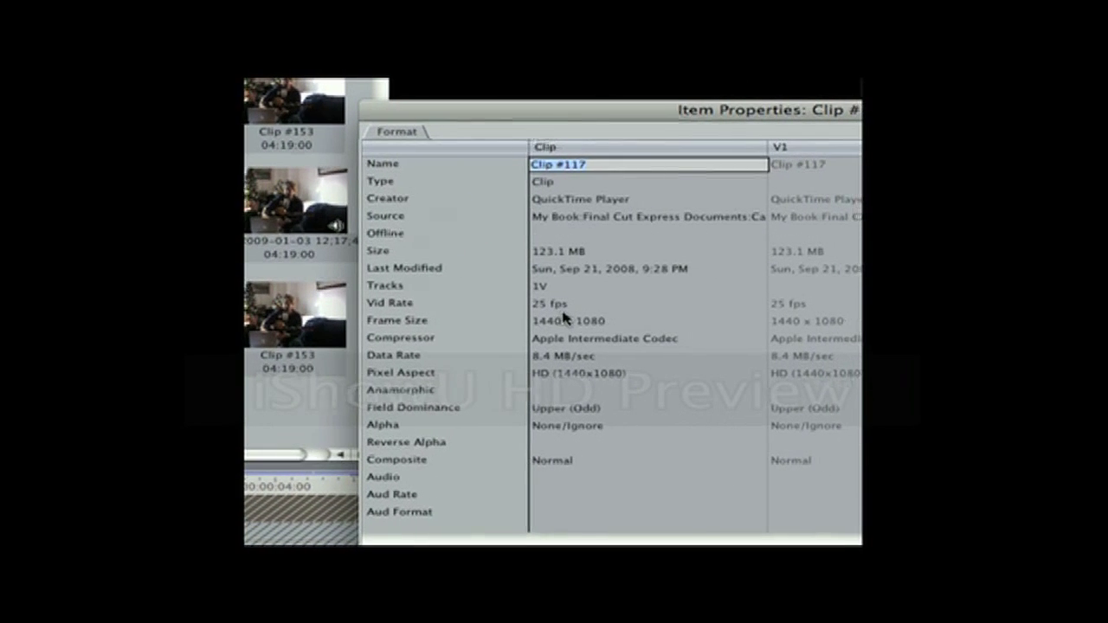
click(500, 319)
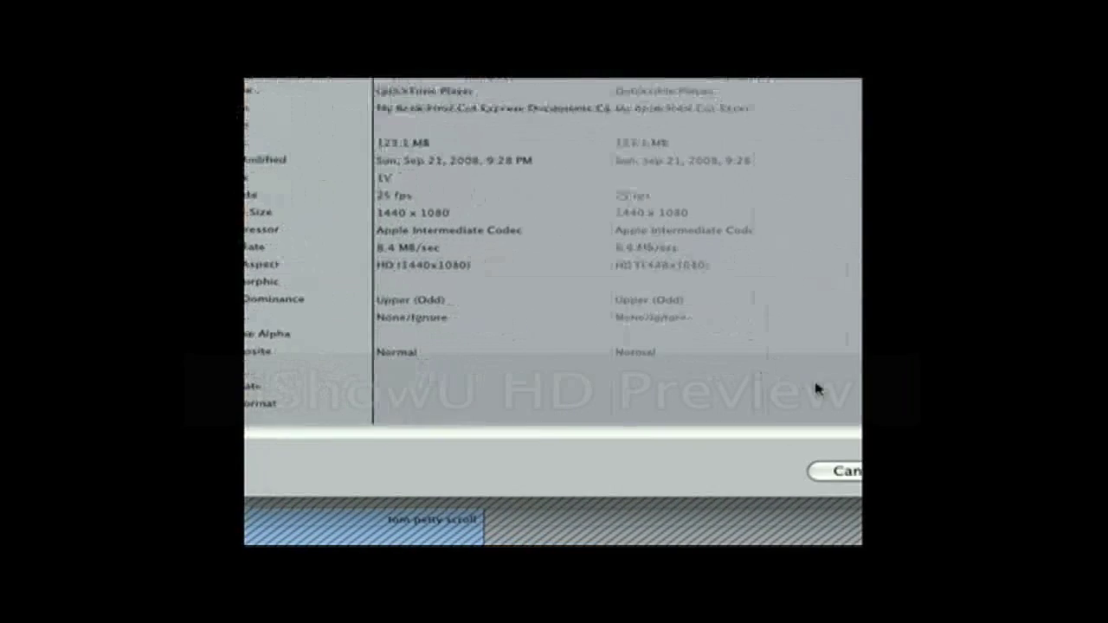
click(652, 362)
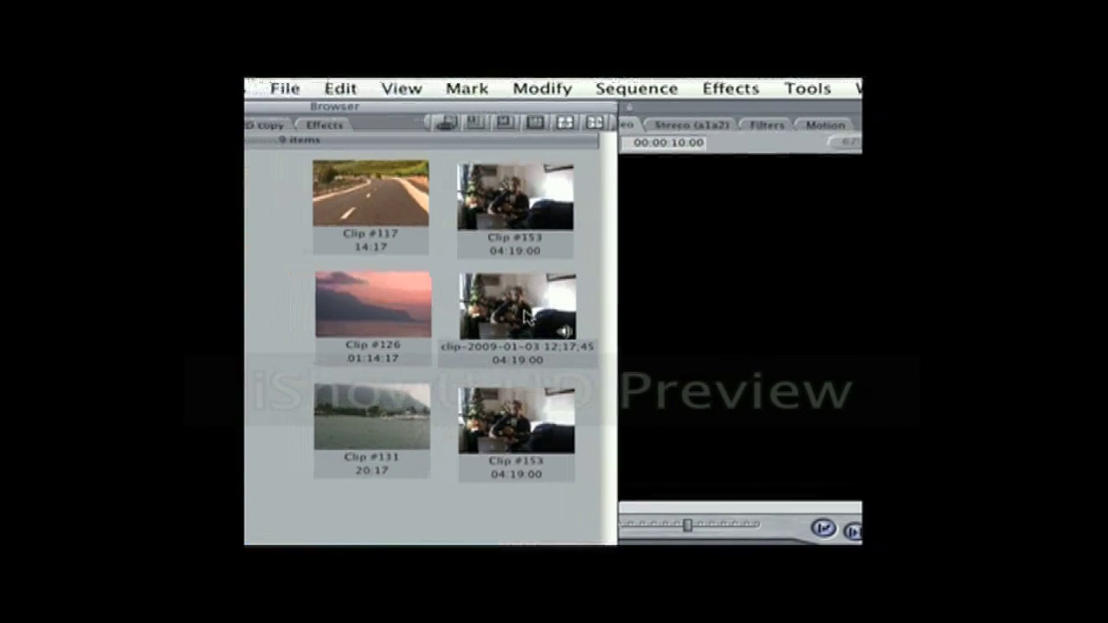
right_click(550, 319)
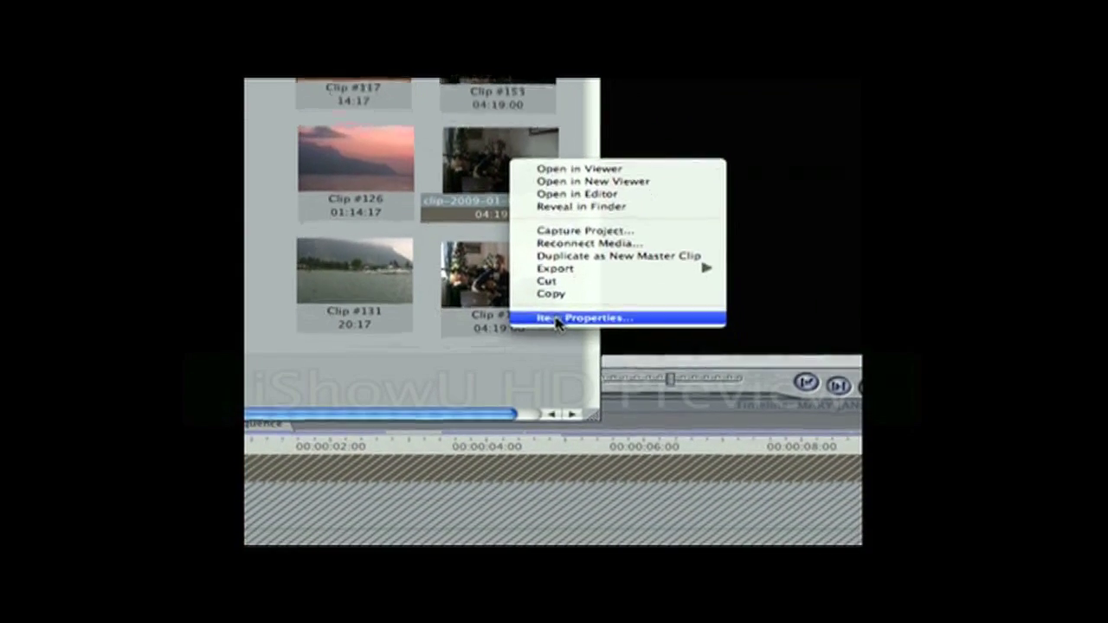
click(574, 360)
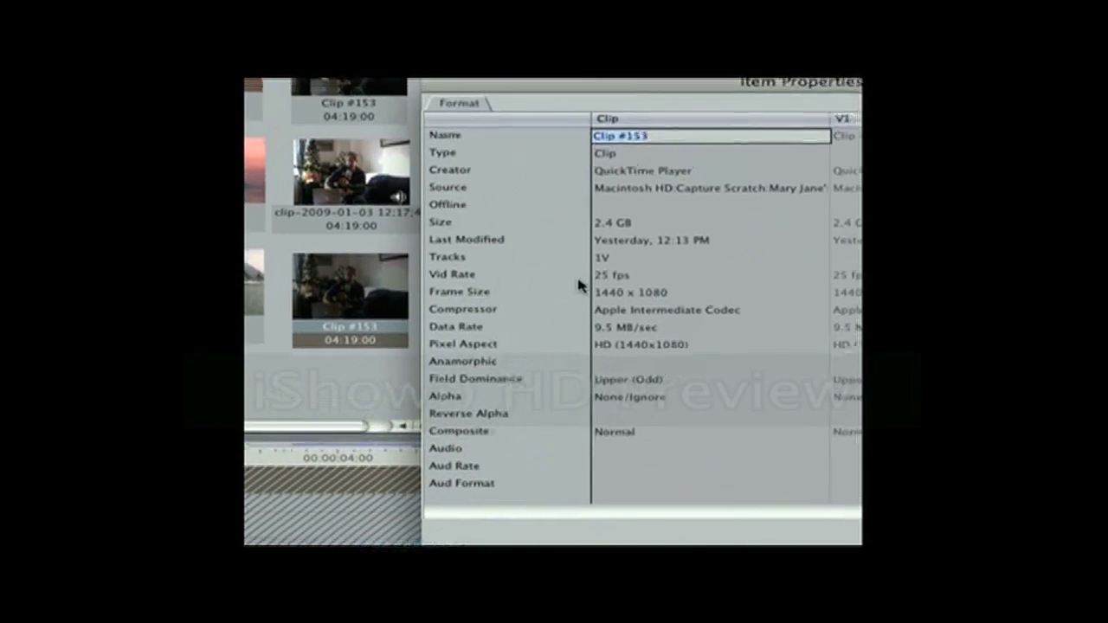
click(577, 275)
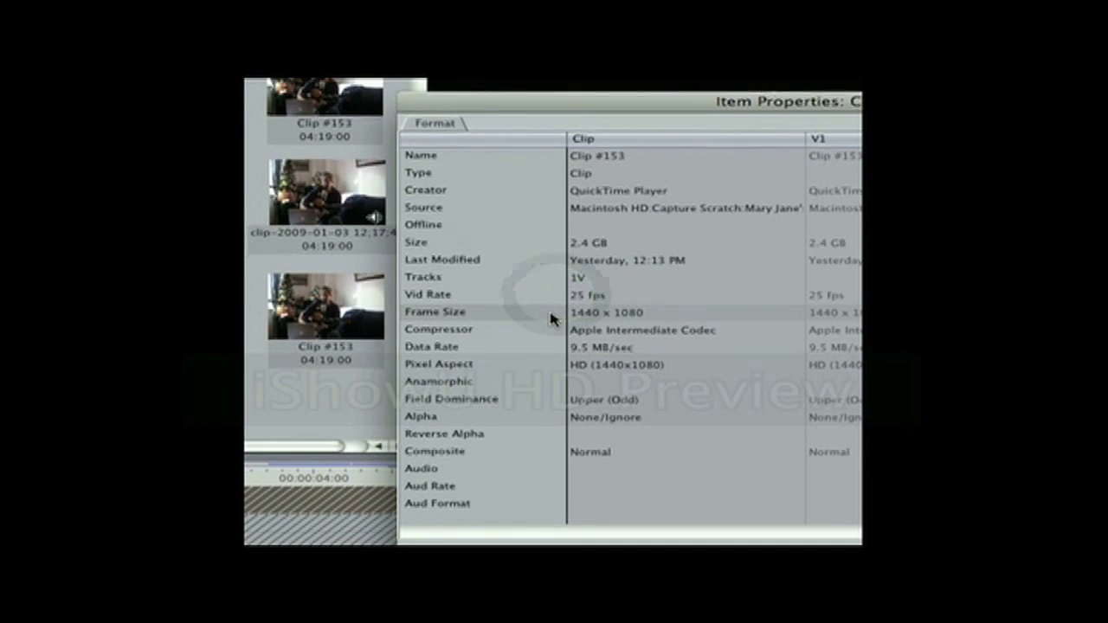
click(549, 325)
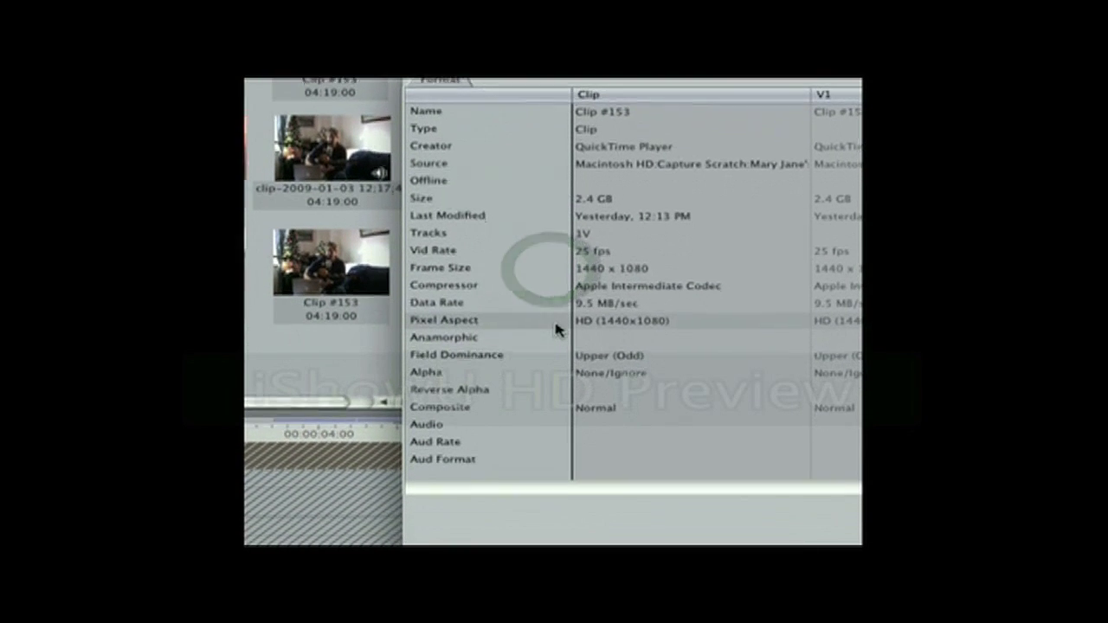
click(554, 362)
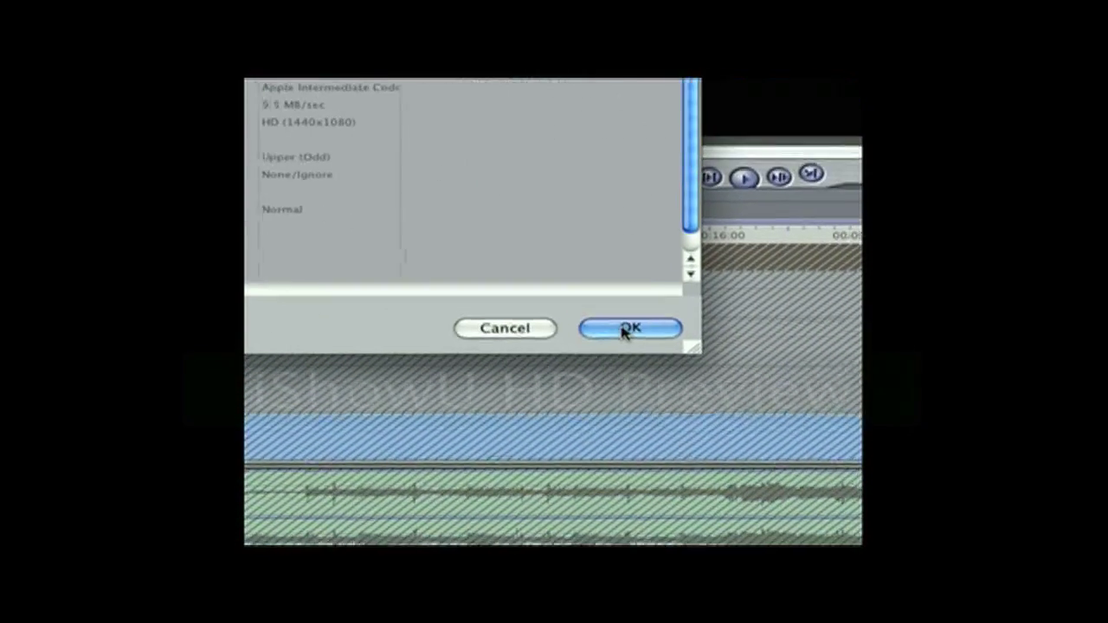
click(629, 328)
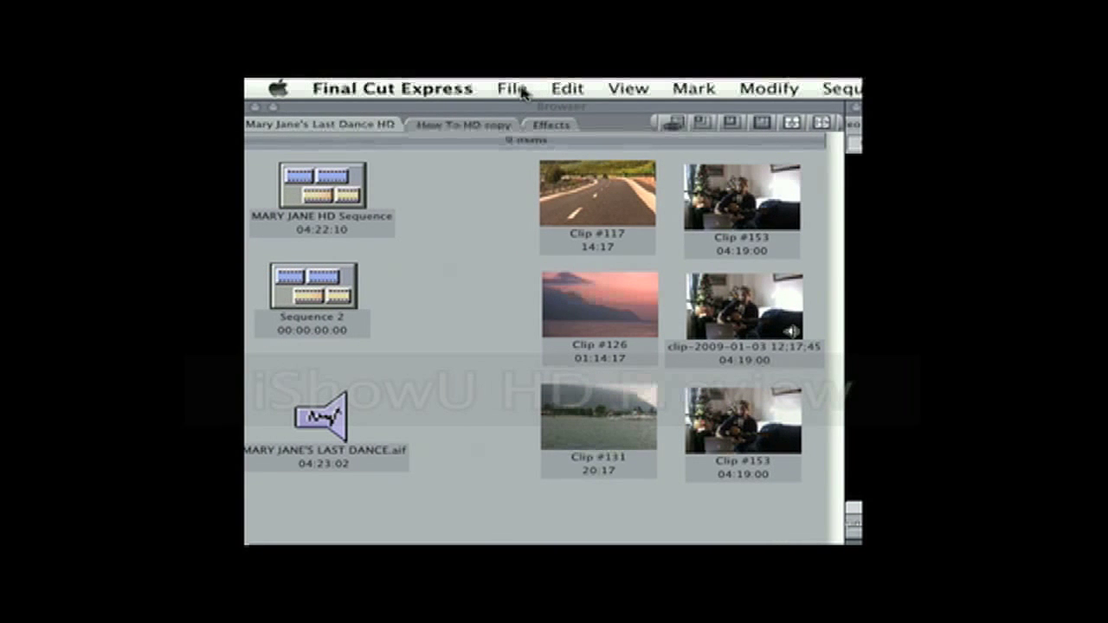
- Start a QuickTime Movie export of the sequence and bring up its Movie Settings
click(513, 90)
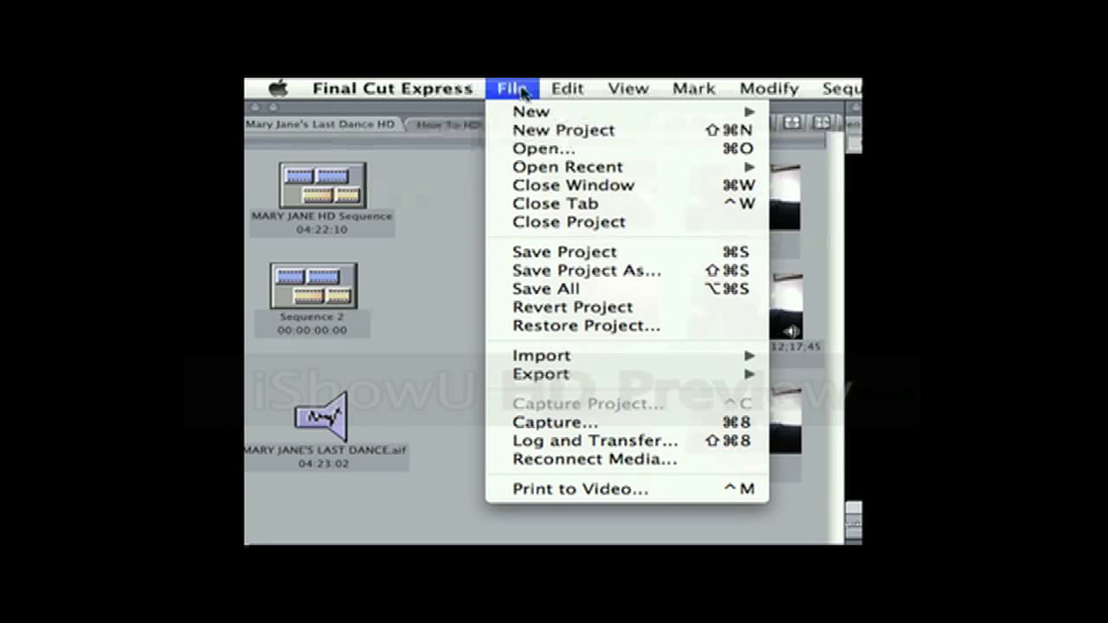
mouse_move(576, 374)
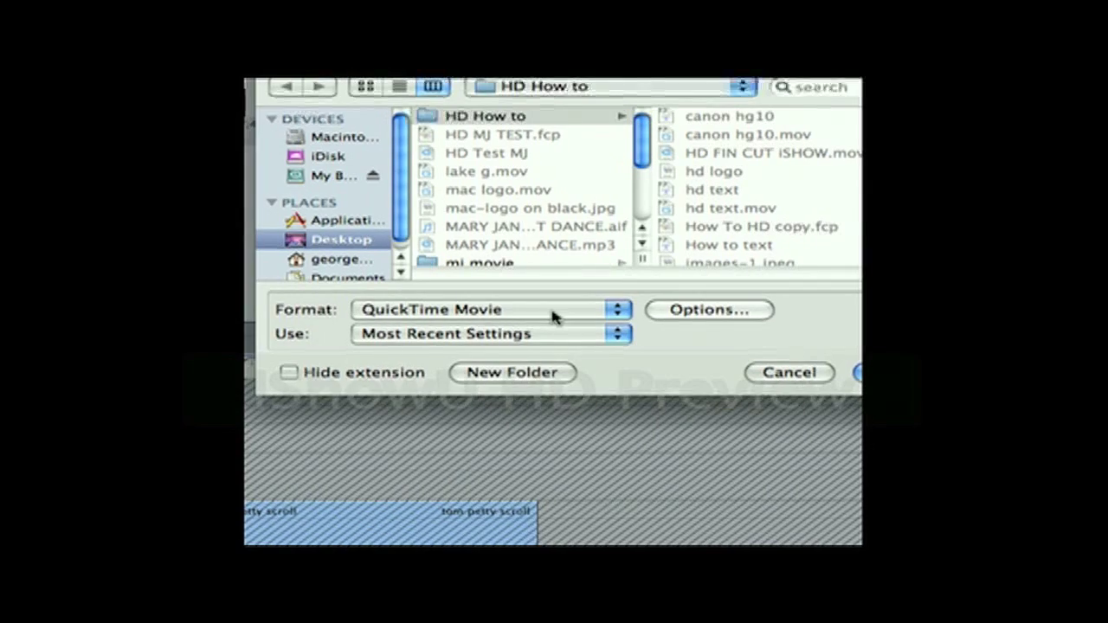
click(684, 309)
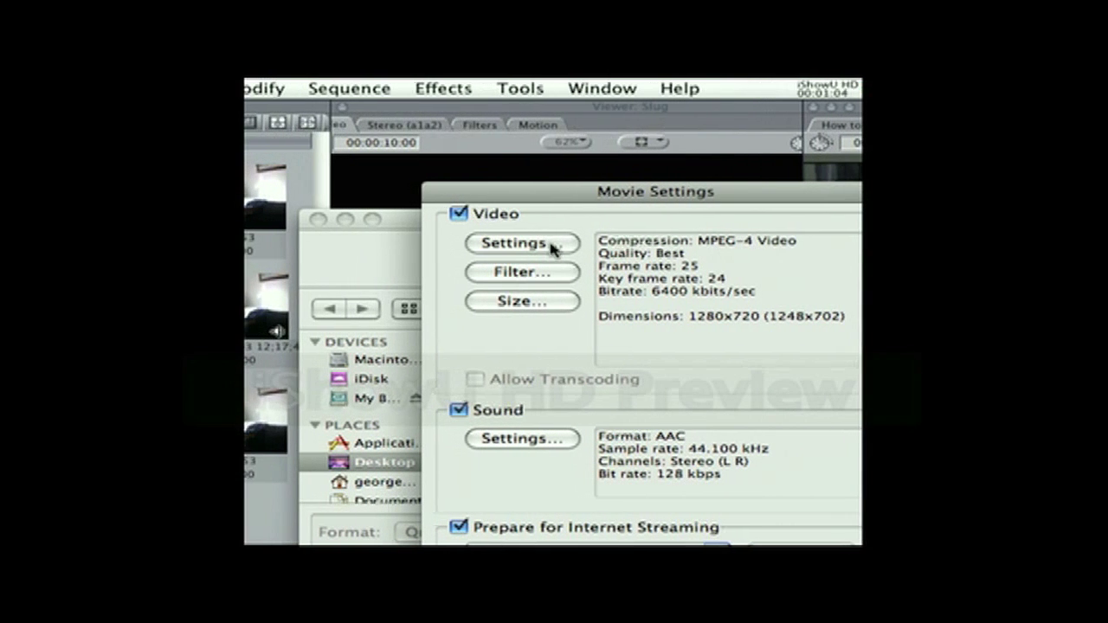
- Set video compression to MPEG-4 Video, frame rate 25, and raise quality from Medium to Best
click(550, 245)
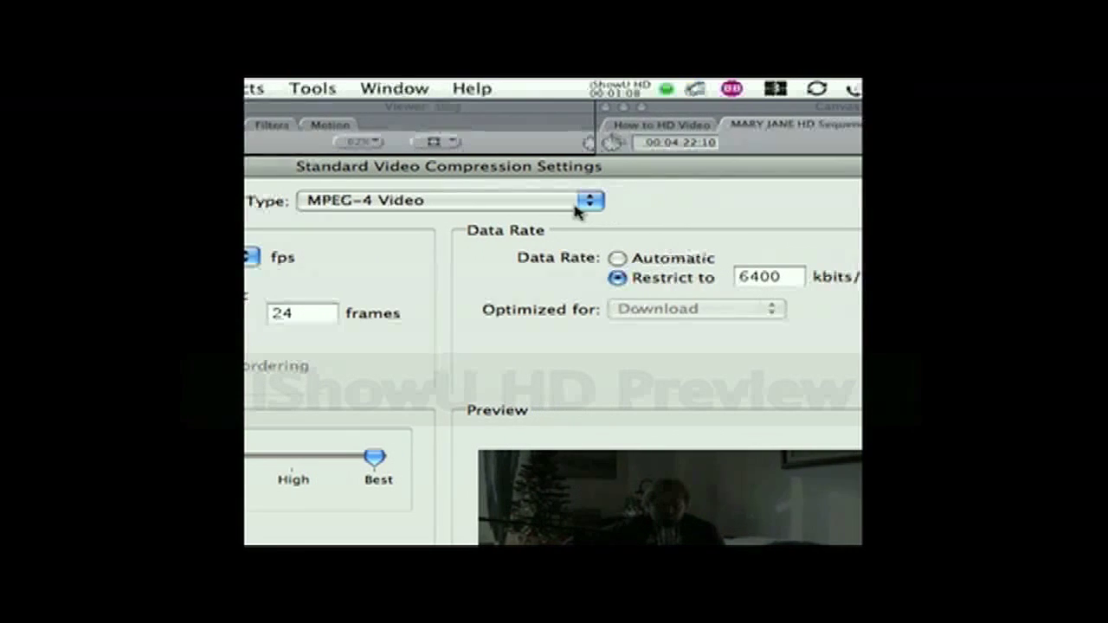
click(585, 202)
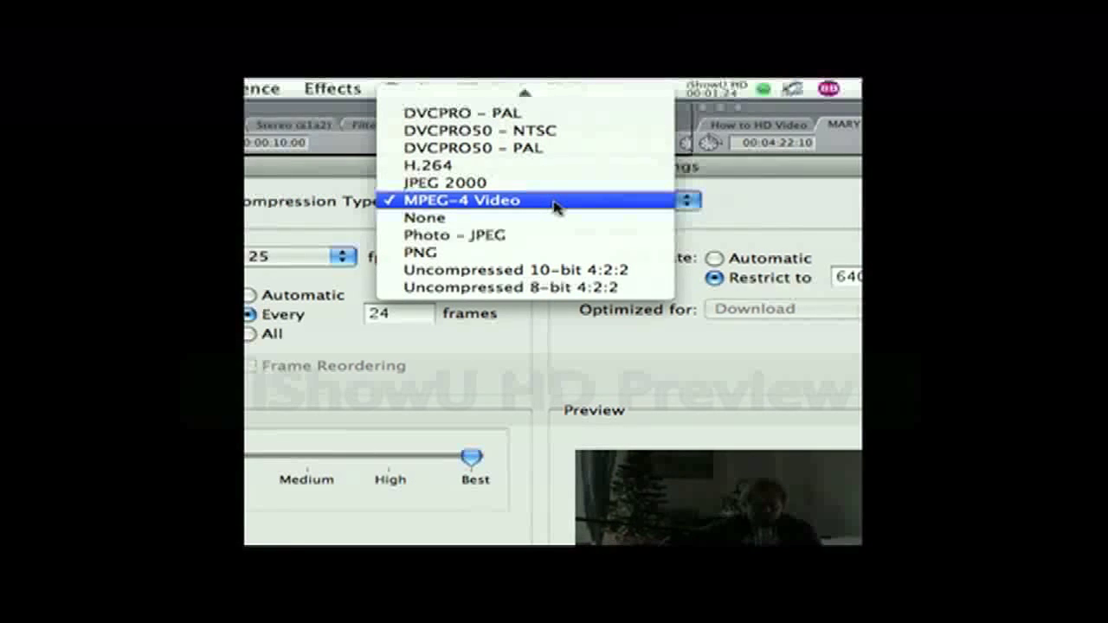
click(554, 204)
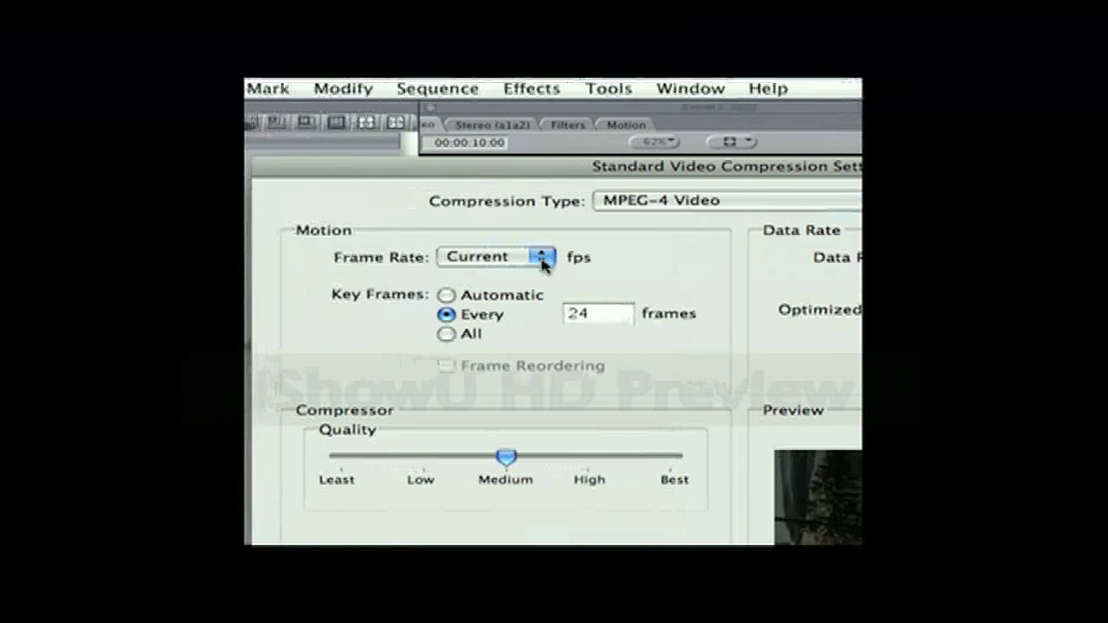
click(551, 262)
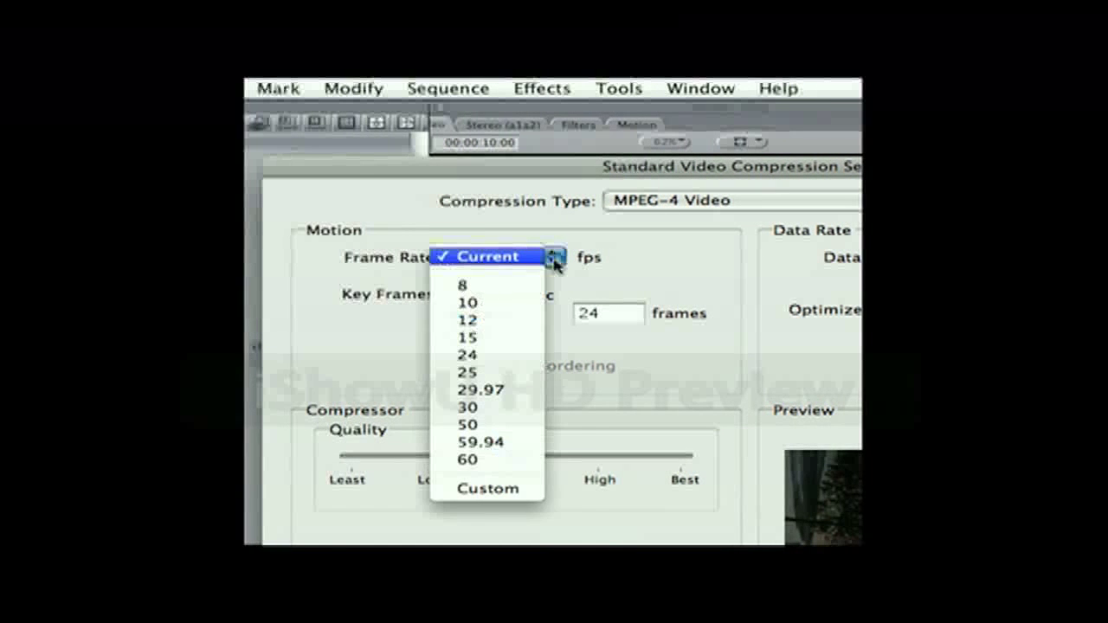
click(546, 344)
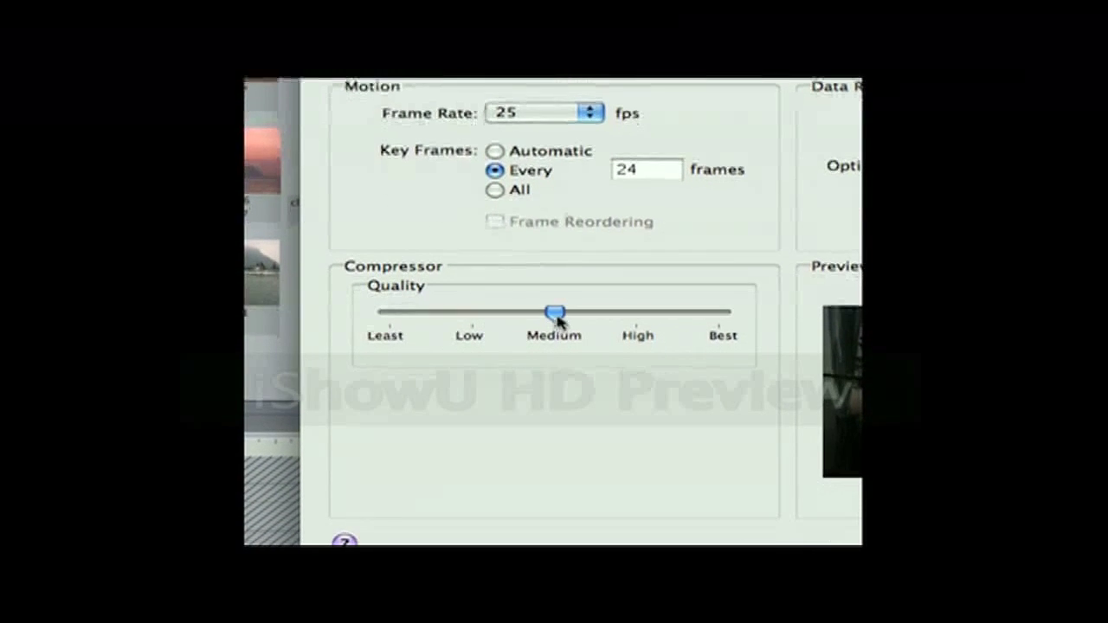
drag(558, 320, 731, 323)
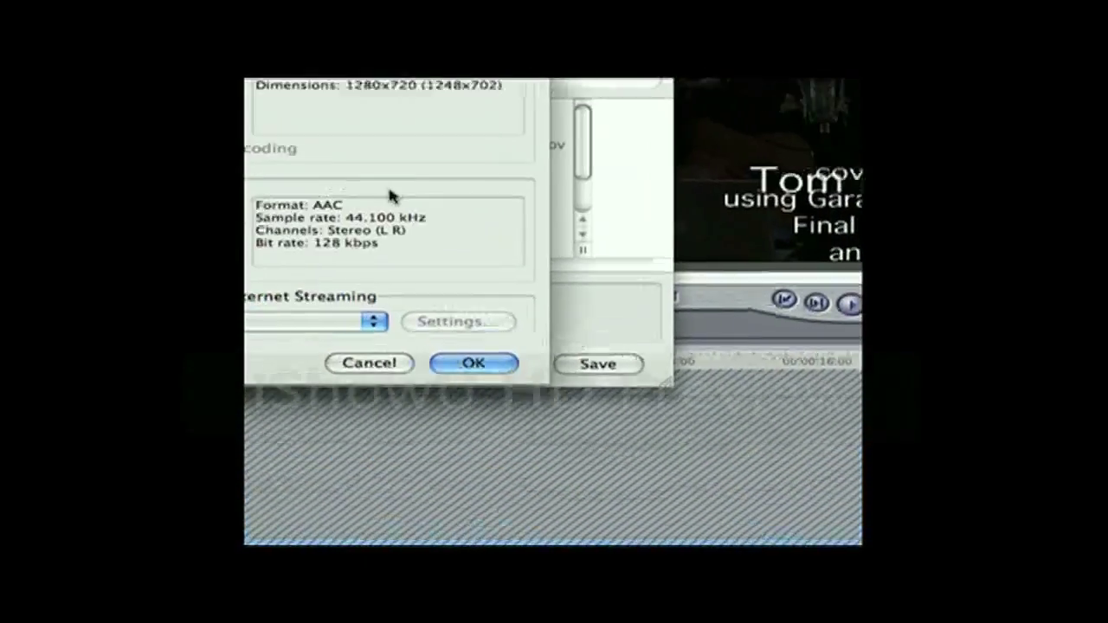
- Set export sound to AAC at 44.100 kHz with Better render quality, then confirm
click(530, 275)
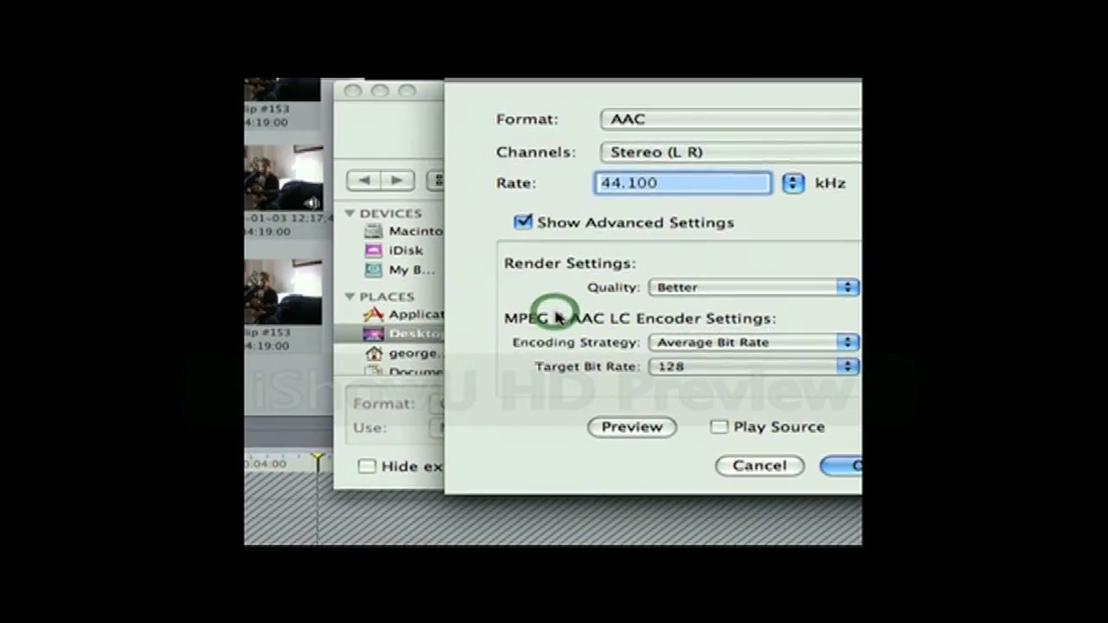
click(891, 118)
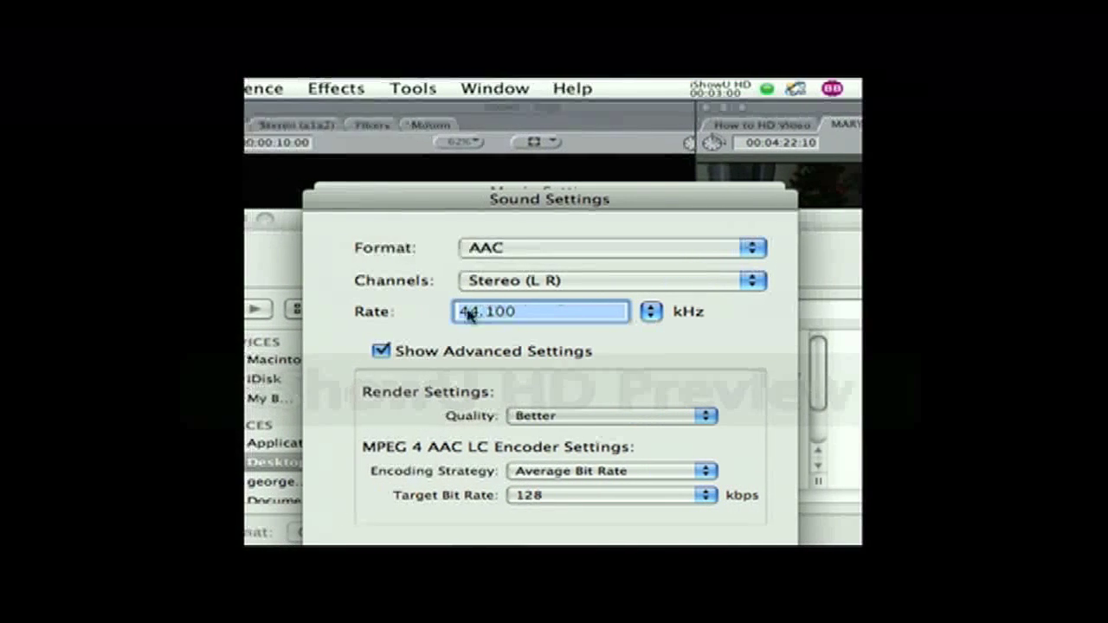
click(597, 320)
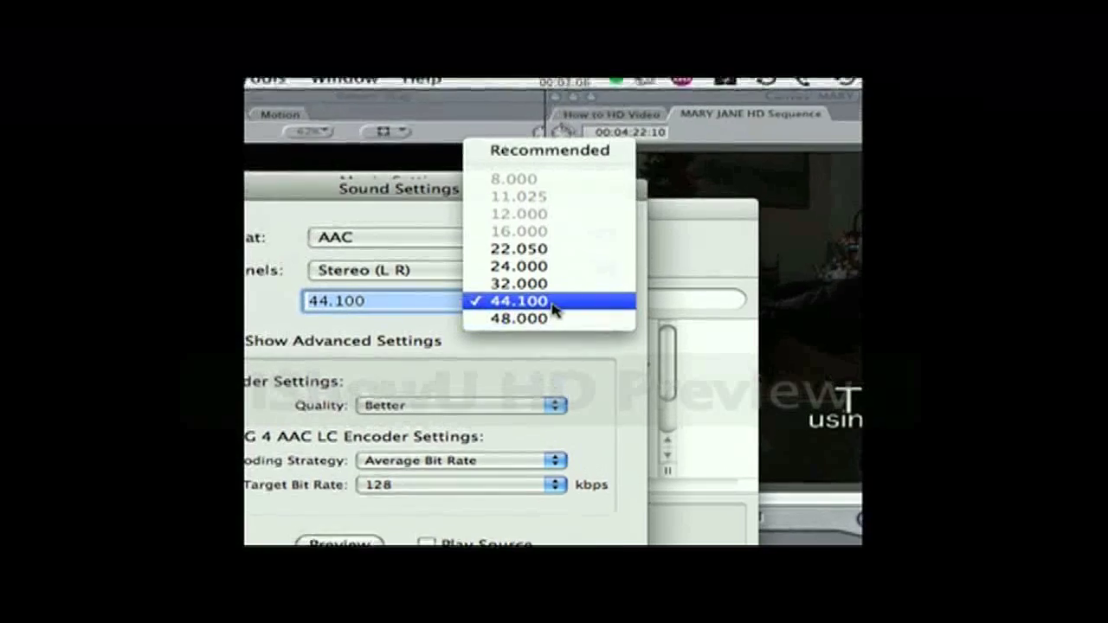
click(554, 309)
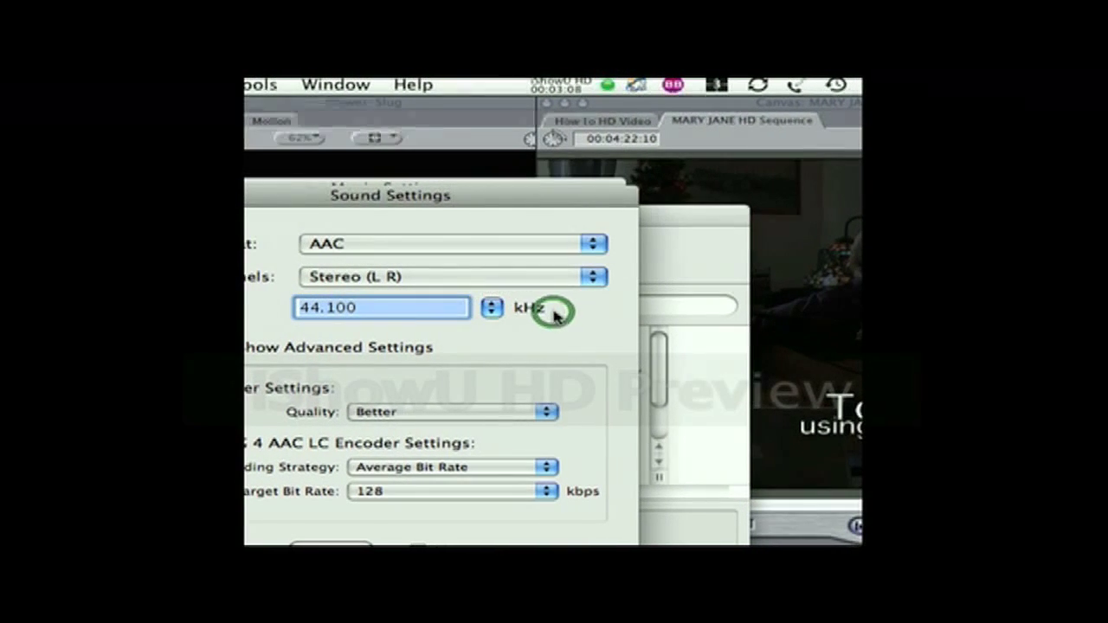
click(493, 317)
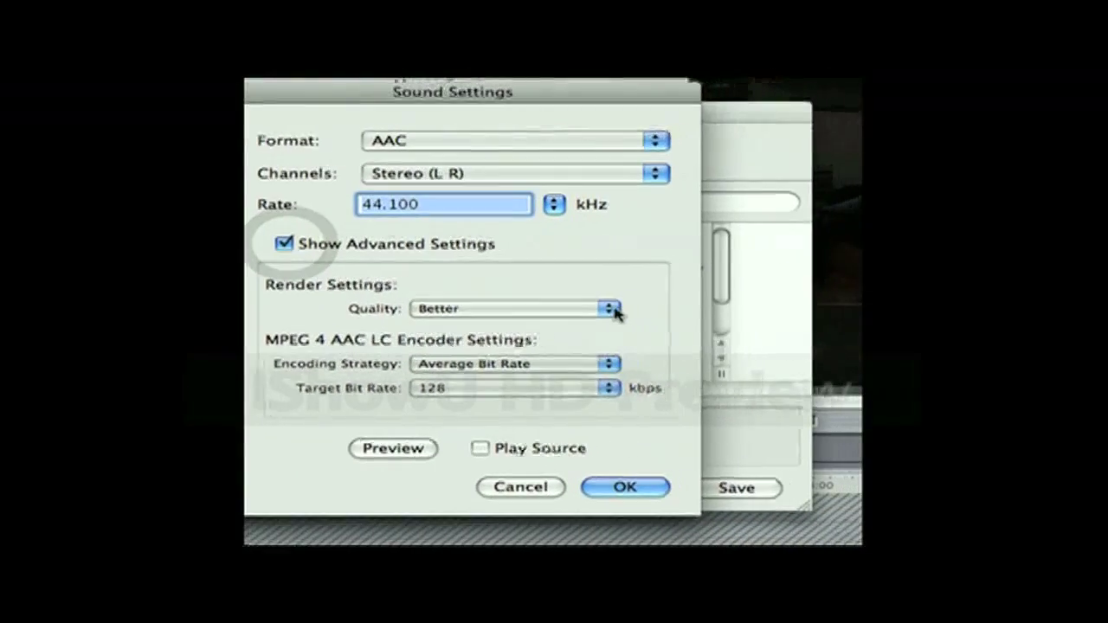
click(851, 379)
click(575, 312)
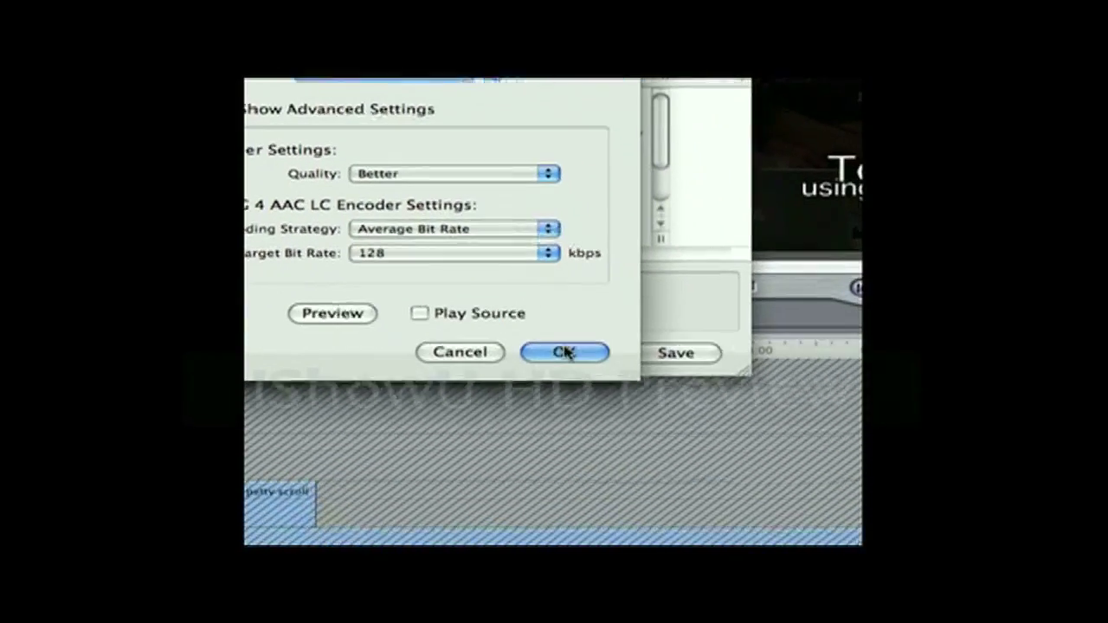
click(558, 331)
click(552, 330)
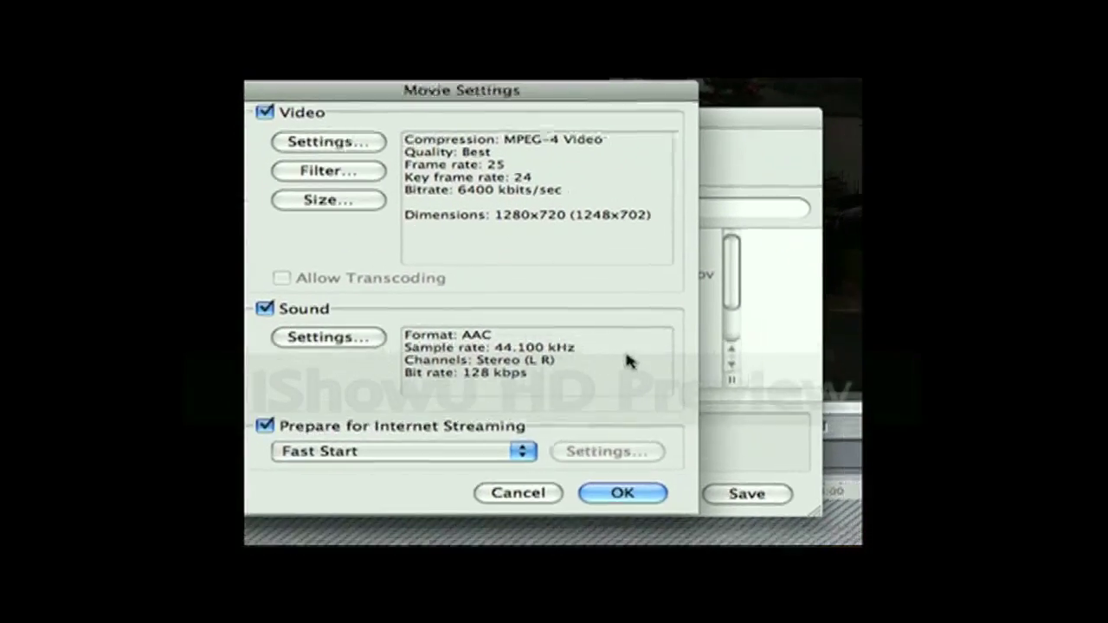
- Accept the movie settings and shorten the end of the export file name
click(576, 464)
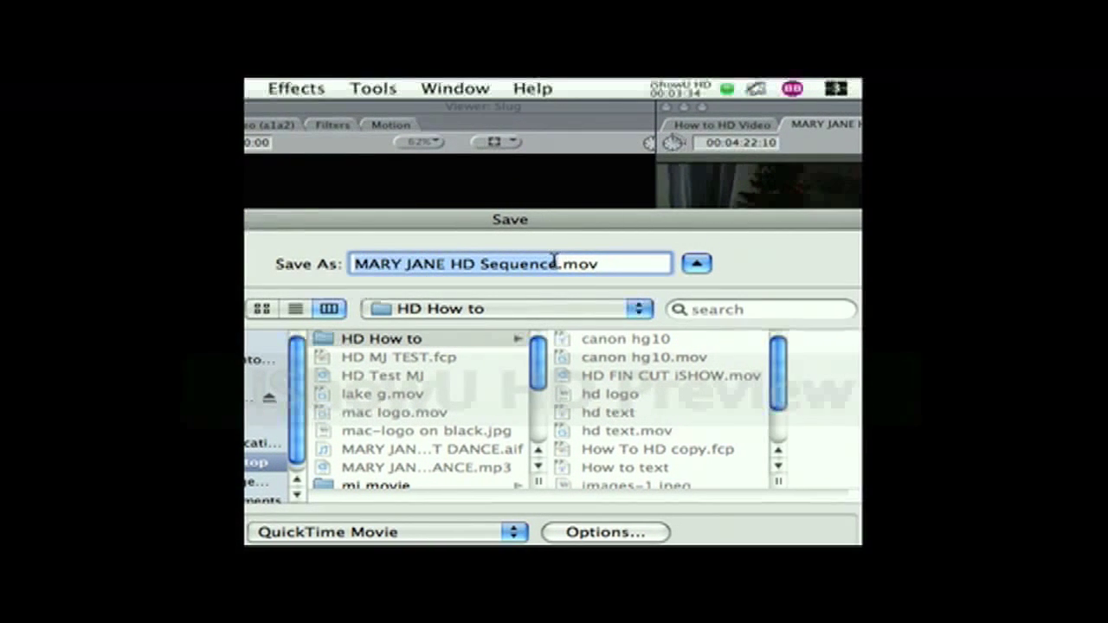
key(BackSpace)
key(BackSpace)
key(BackSpace)
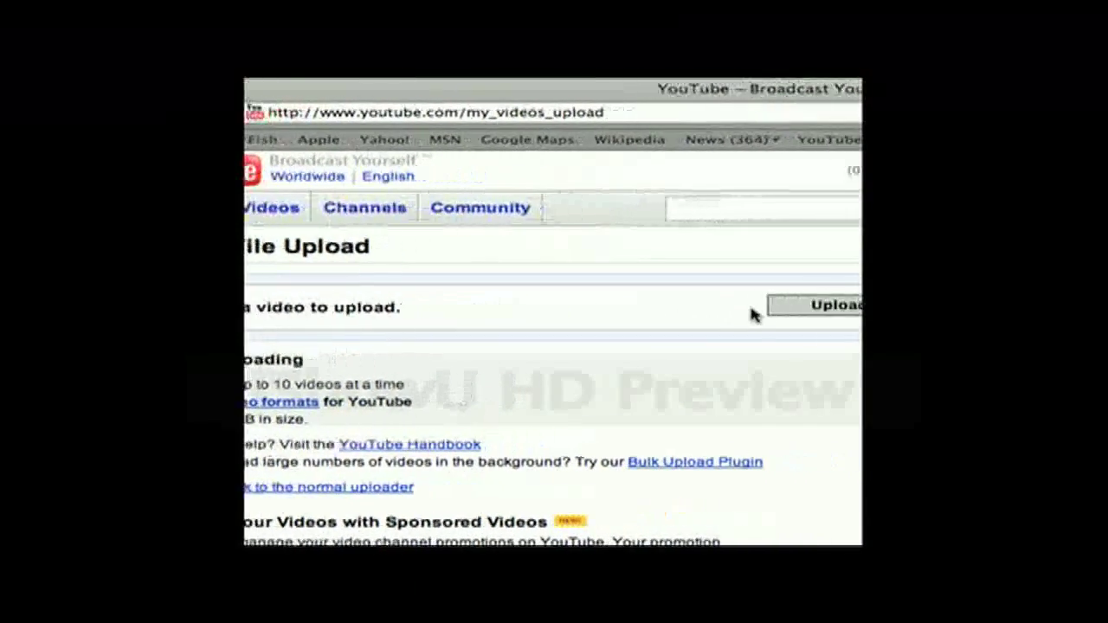
- Pick the exported MARY JANE LAST DANCE HD MPEG4 AAC.mov file to upload
click(600, 313)
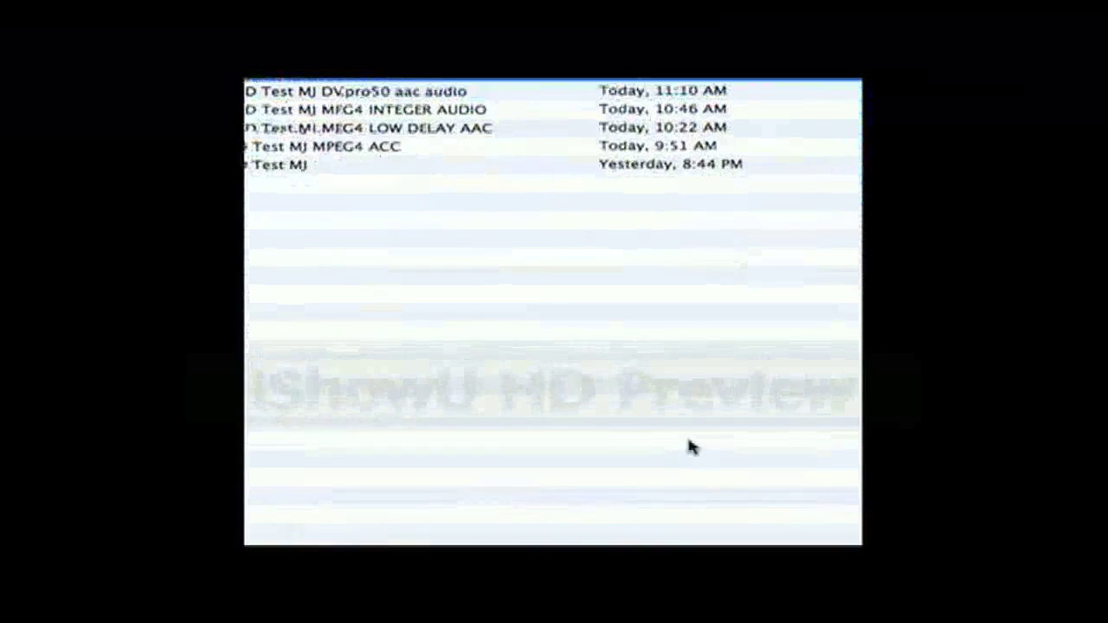
click(585, 361)
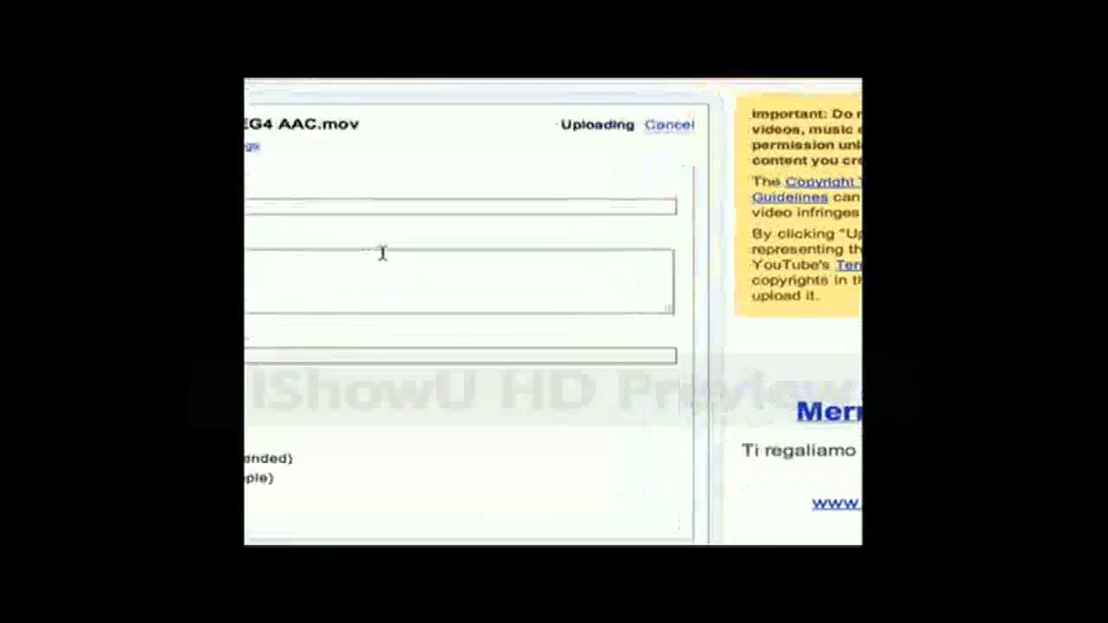